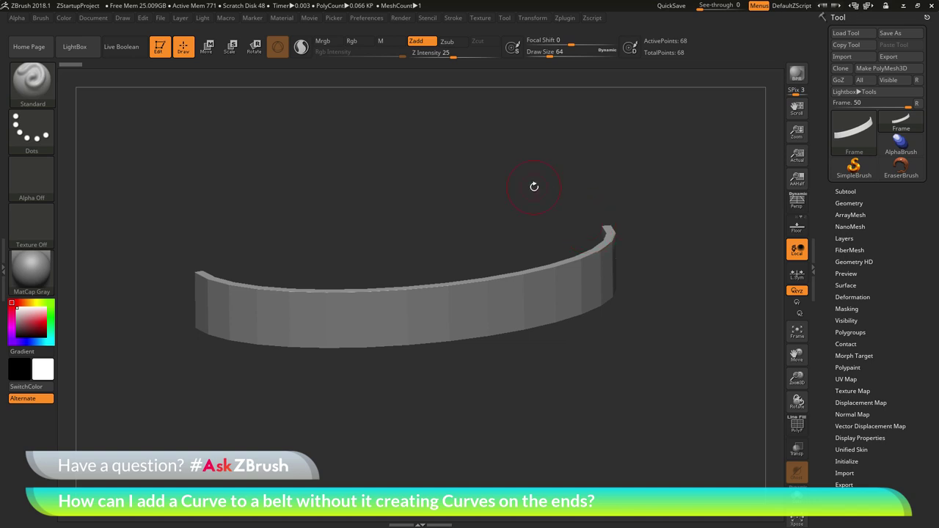
Turn on PolyF and orbit the belt to inspect its teal top and pink side polygroups.
drag(528, 179, 617, 364)
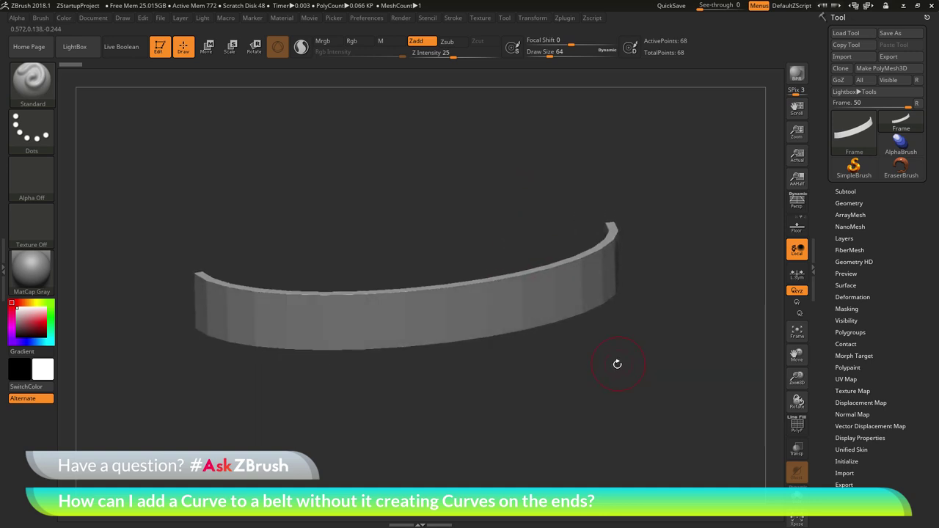
click(797, 429)
drag(706, 202, 330, 297)
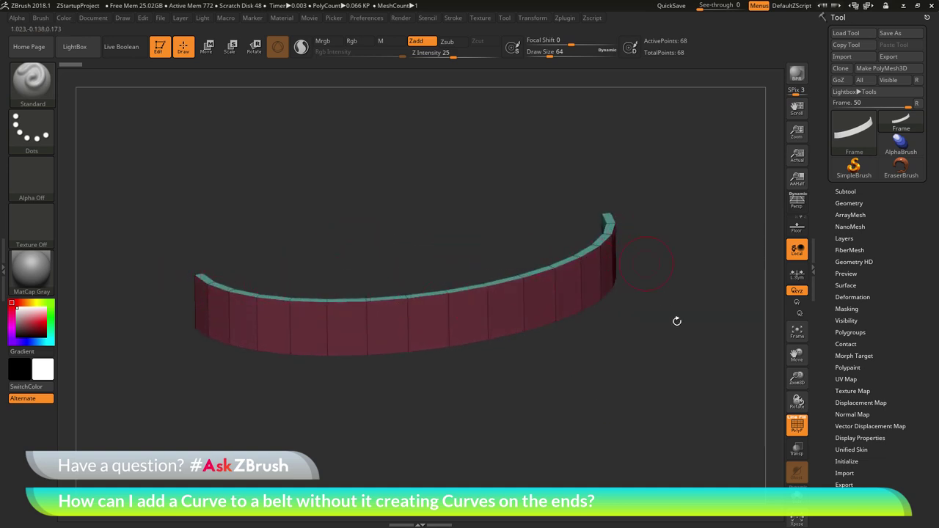
drag(677, 320, 562, 258)
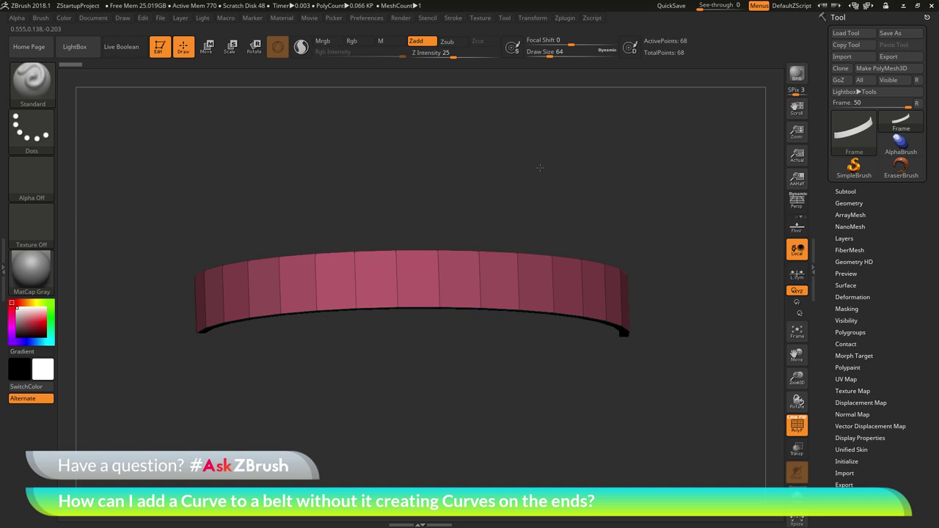
drag(540, 163, 241, 257)
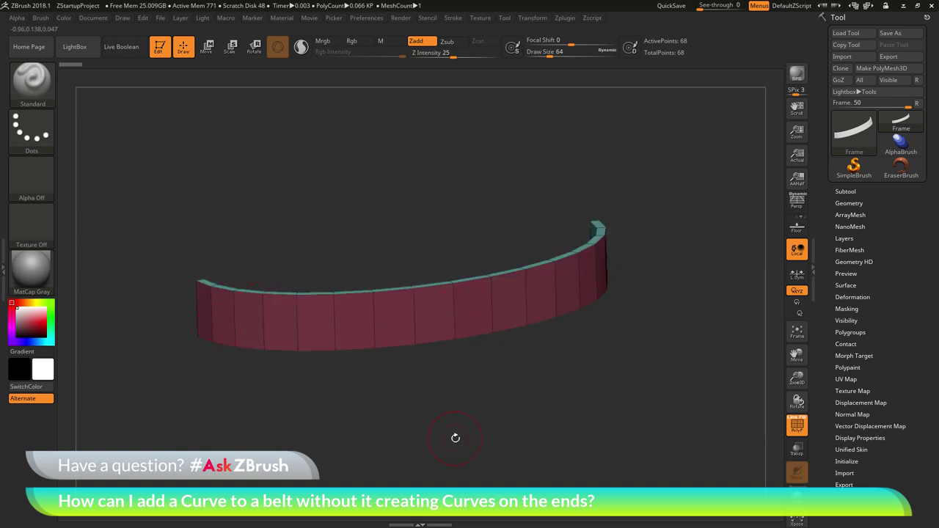
drag(660, 377, 547, 162)
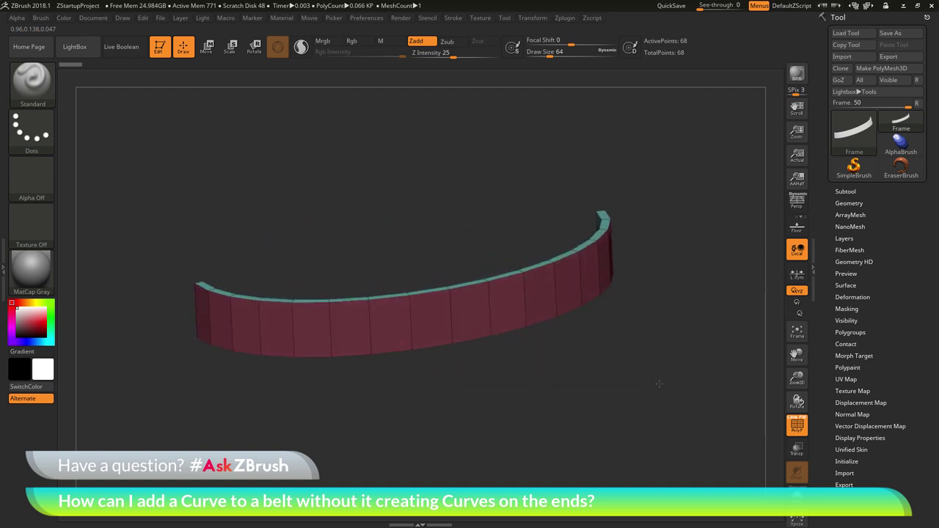
click(455, 19)
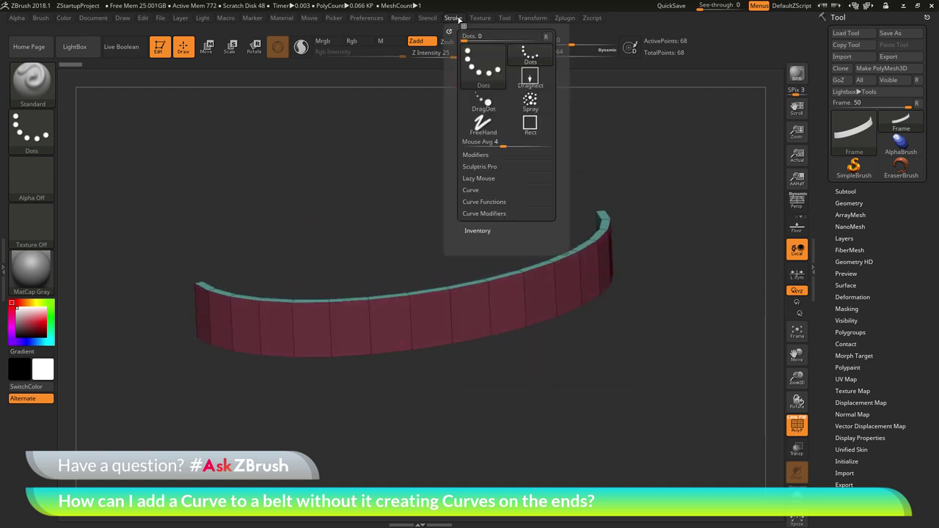
Run Frame Mesh with Border, Polygroups and Creased edges, then orbit to check the curves.
click(485, 202)
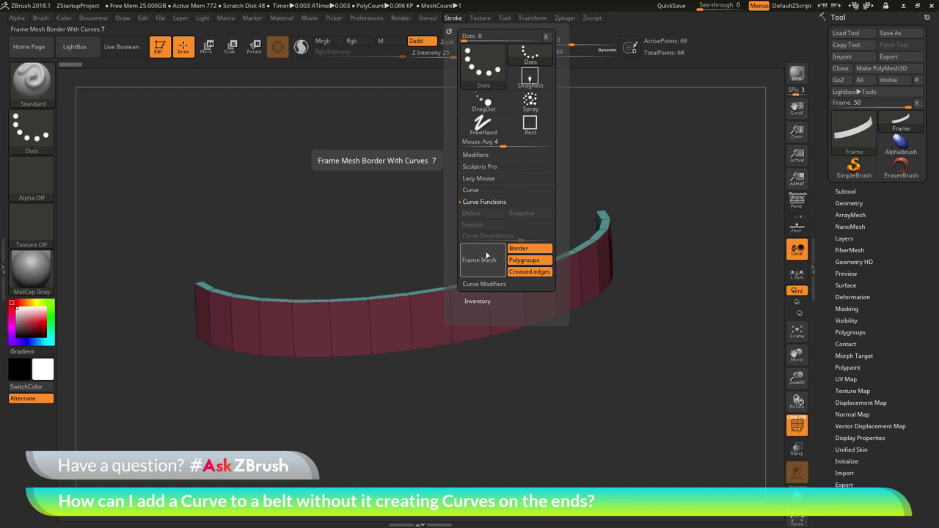
click(487, 255)
drag(531, 413, 543, 402)
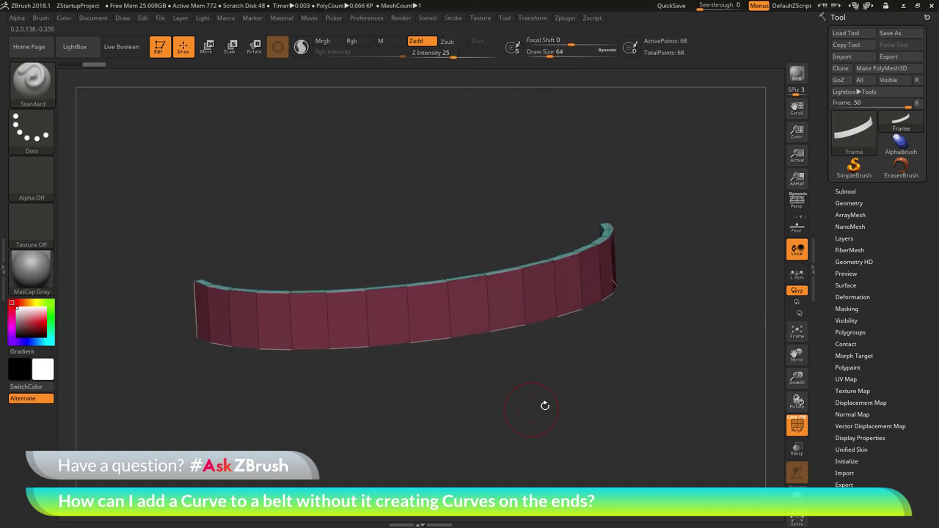
drag(449, 284, 243, 266)
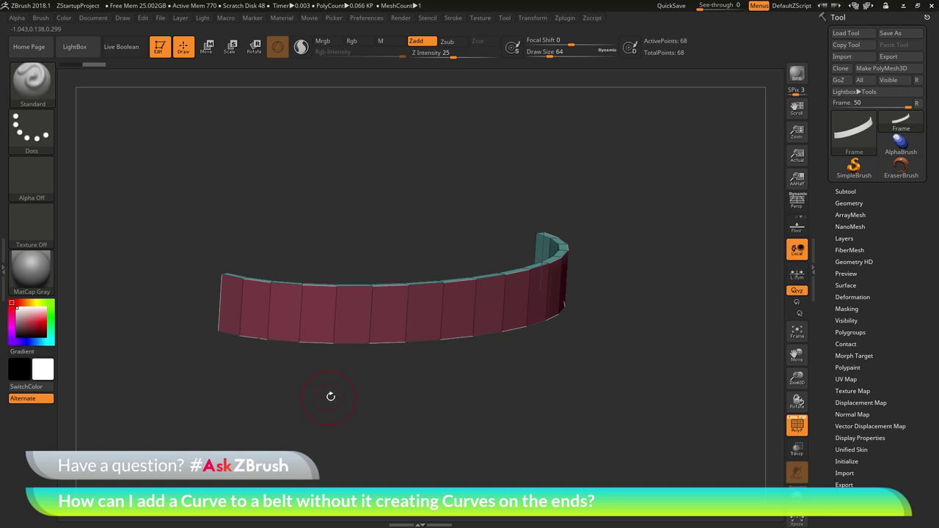
drag(329, 392, 323, 351)
drag(641, 362, 601, 407)
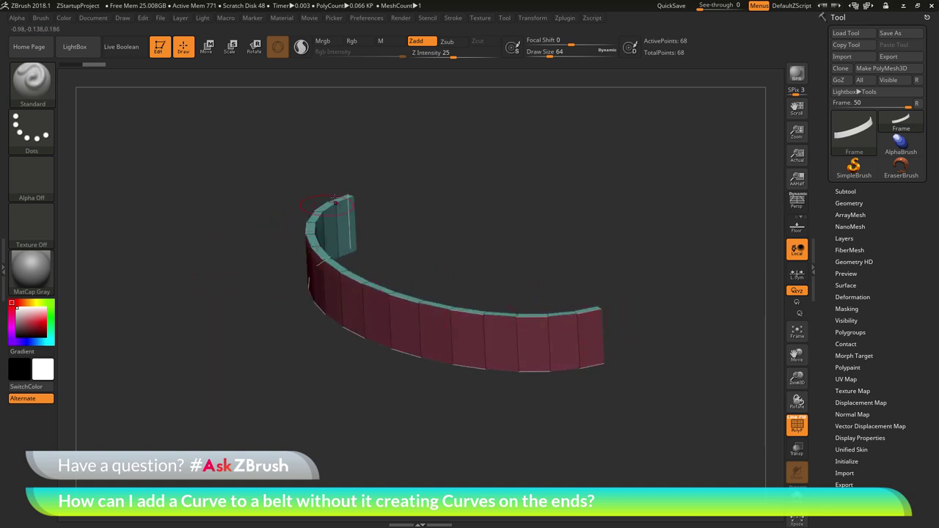
mouse_move(581, 213)
mouse_down()
mouse_move(535, 139)
mouse_move(488, 157)
mouse_move(482, 191)
mouse_move(441, 169)
mouse_up()
Choose the IMM_LeatherStitches brush with its LeatherCrossSt stitch part.
click(32, 81)
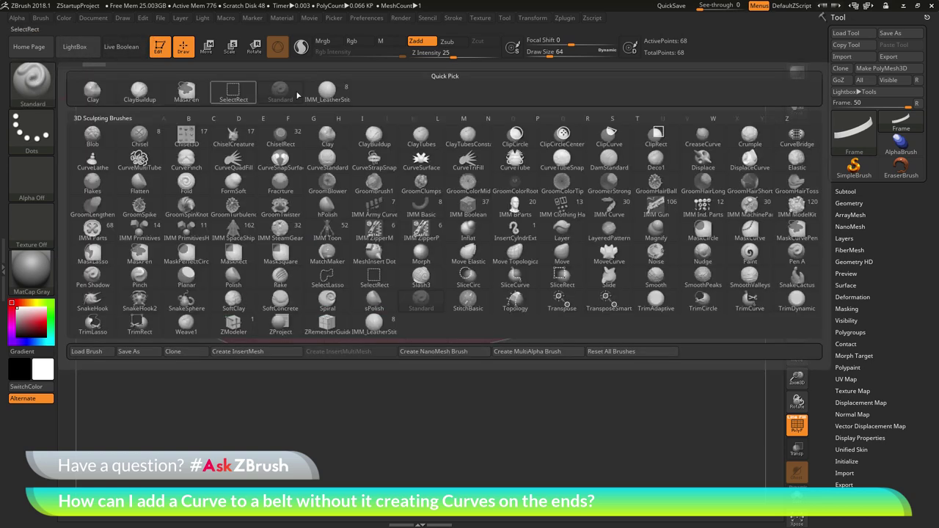
mouse_move(328, 99)
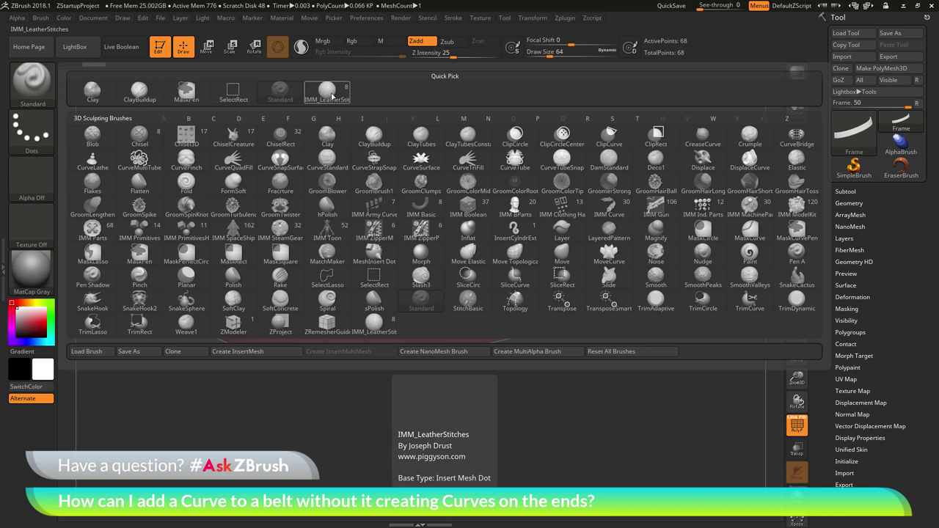
click(331, 96)
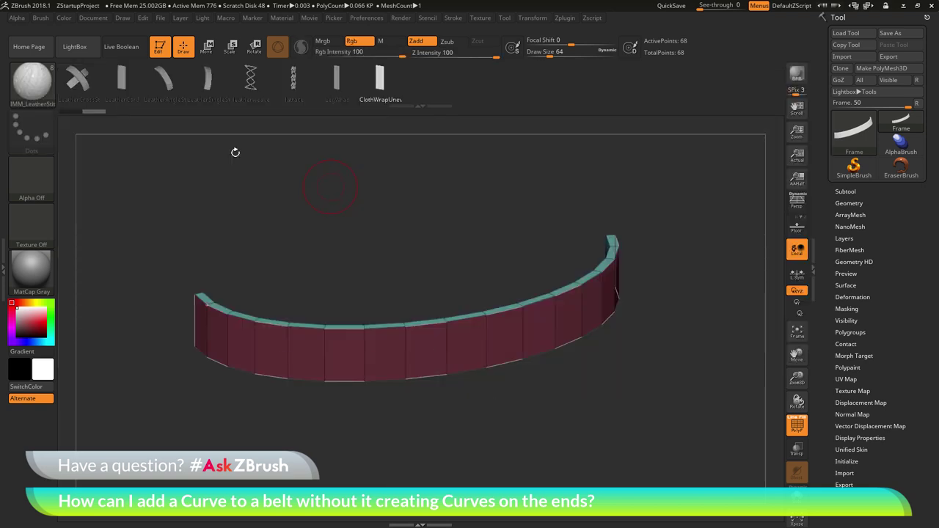
click(83, 79)
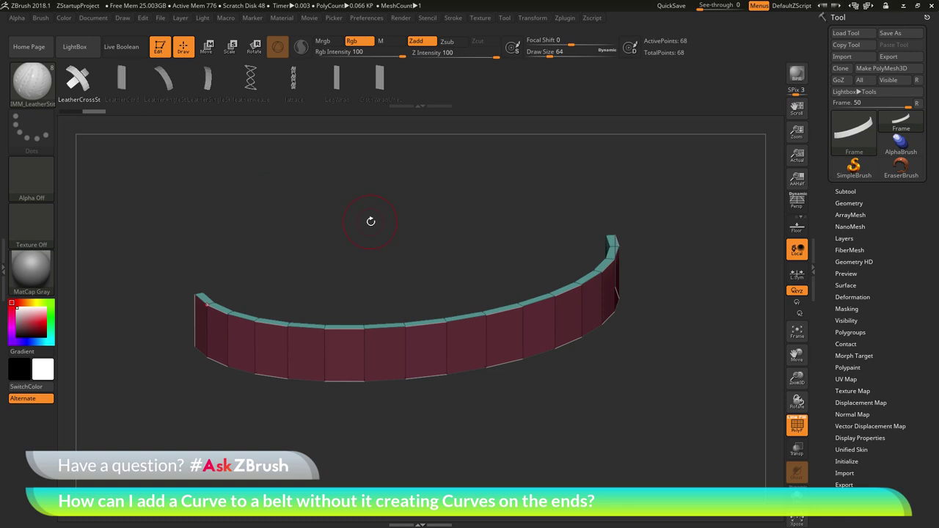
Set Draw Size to 40 and apply cross-stitches along the guide curves.
click(549, 56)
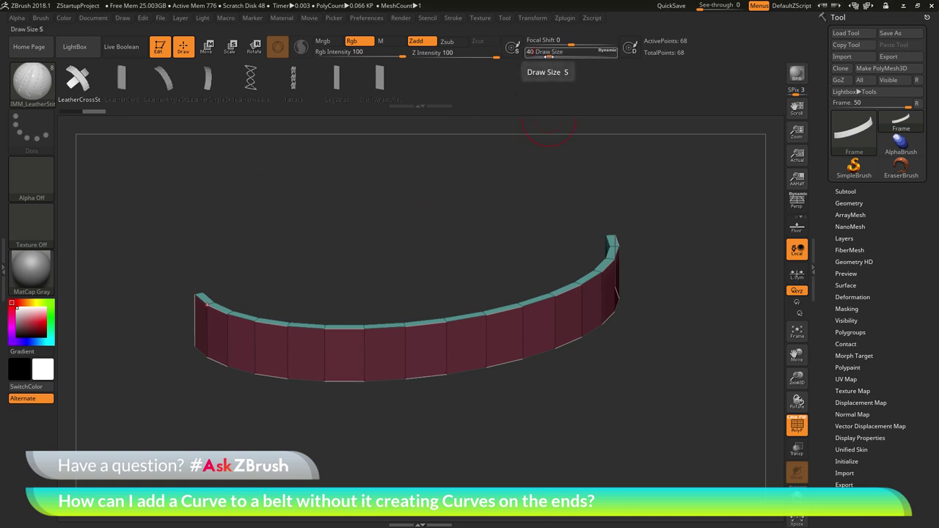
text(40)
key(Return)
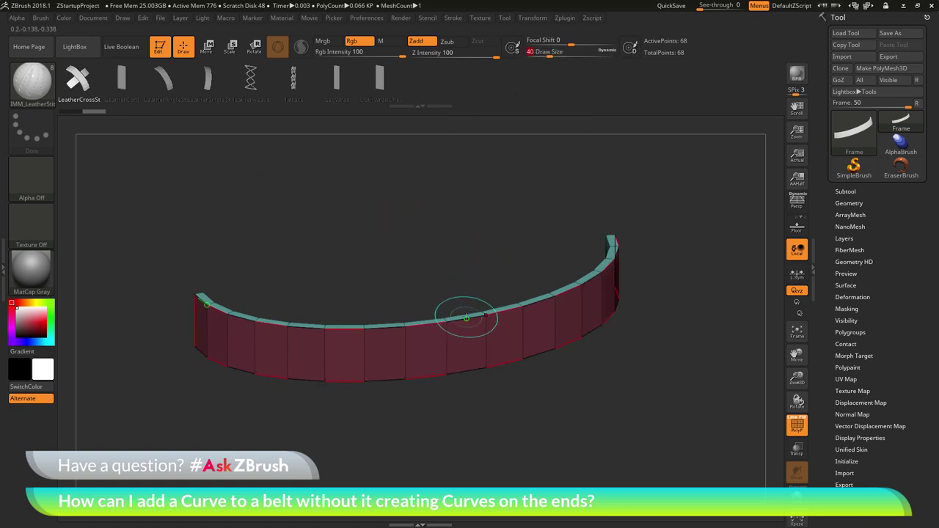
click(466, 317)
click(798, 426)
Orbit around the stitched belt to inspect the cross-stitching from several angles.
mouse_move(738, 411)
mouse_down()
mouse_move(725, 367)
mouse_move(682, 330)
mouse_up()
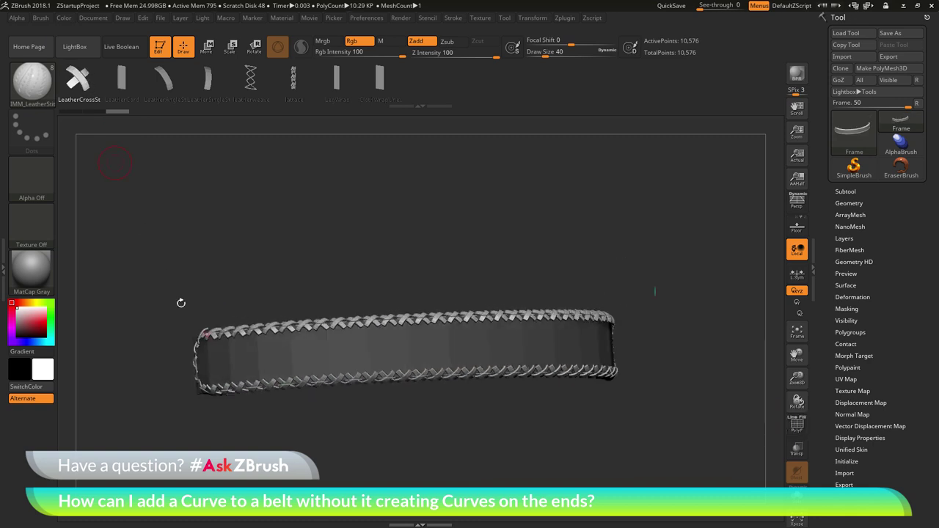
drag(622, 253, 686, 314)
click(486, 222)
drag(486, 222, 514, 168)
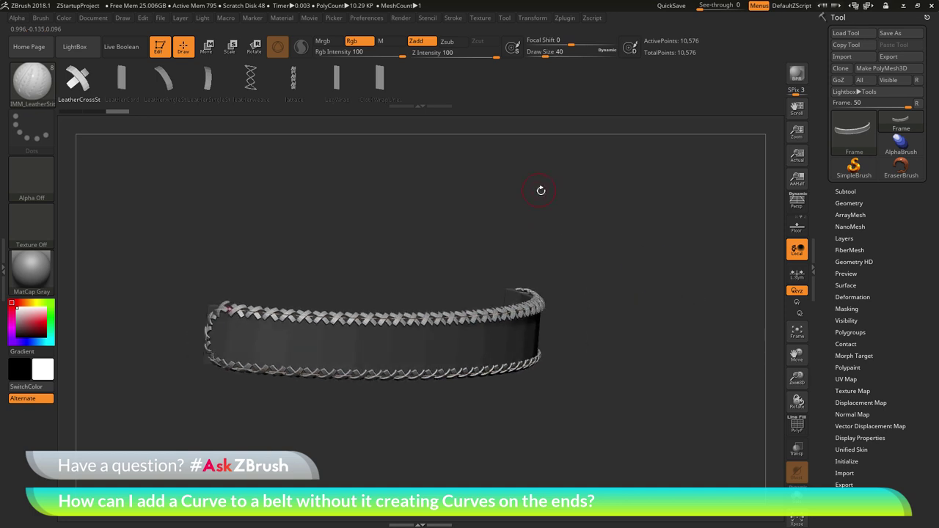
drag(503, 227, 447, 302)
Undo and redo to bring the guide curves back on the belt.
key(ctrl+z)
mouse_move(614, 262)
mouse_down()
mouse_move(436, 293)
mouse_move(504, 323)
mouse_up()
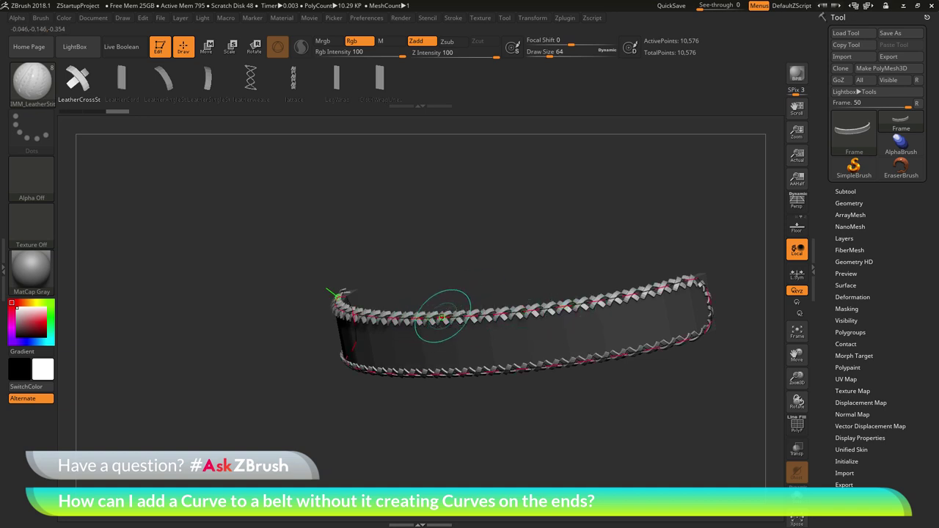
key(ctrl+z)
mouse_move(504, 409)
mouse_down()
mouse_move(430, 412)
mouse_move(451, 408)
mouse_up()
key(ctrl+shift+z)
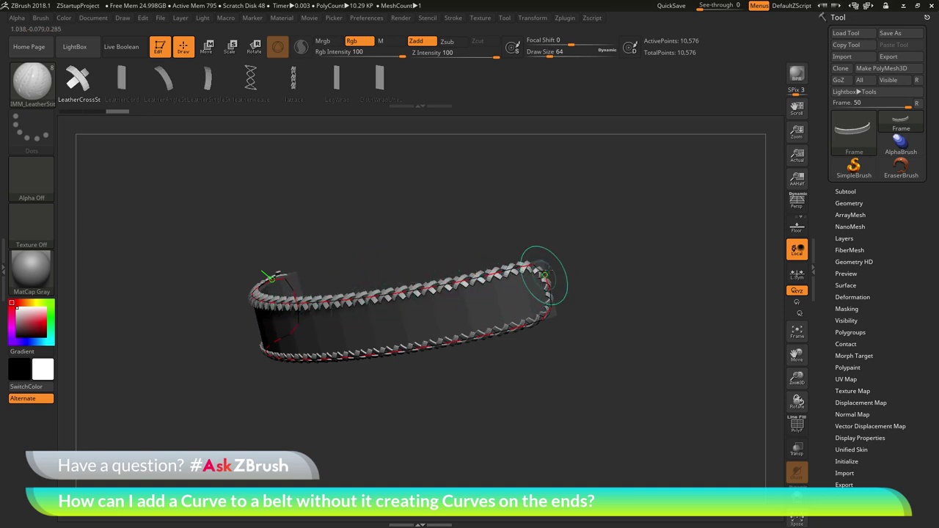
Clear the guide curves, then undo back to the plain unstitched belt.
click(541, 352)
key(bracketleft)
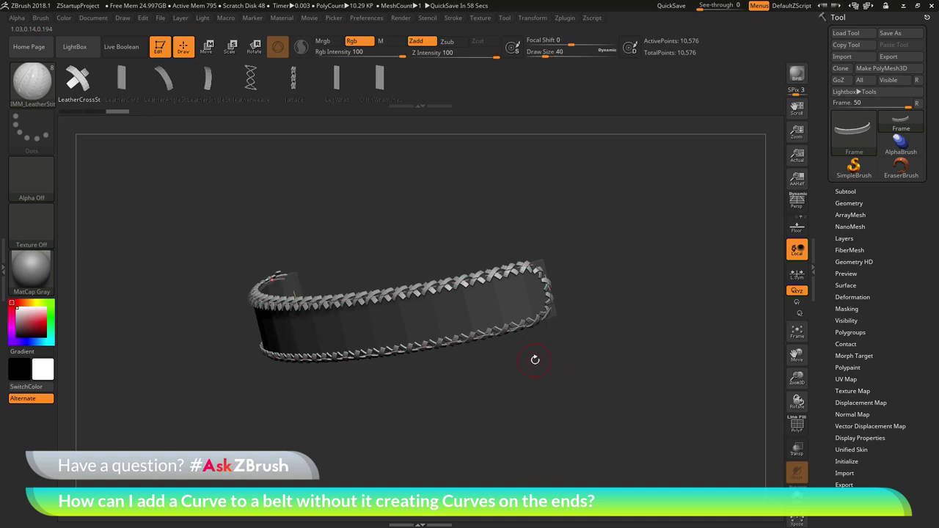
key(ctrl+z)
key(ctrl+z)
key(ctrl+z)
key(ctrl+z)
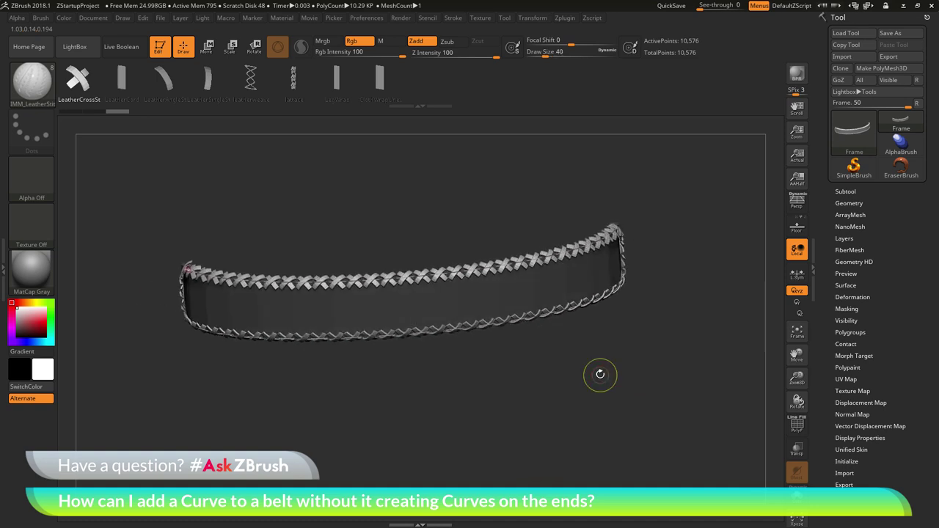
key(ctrl+z)
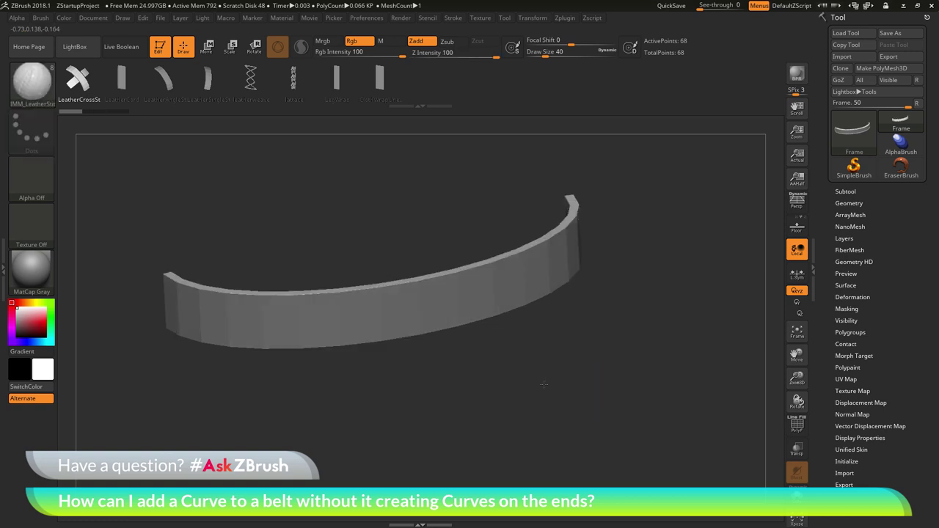
Switch to perspective view and turn off Border framing in Stroke's Frame Mesh options.
mouse_move(551, 419)
mouse_down()
mouse_move(551, 391)
mouse_move(562, 408)
mouse_up()
key(p)
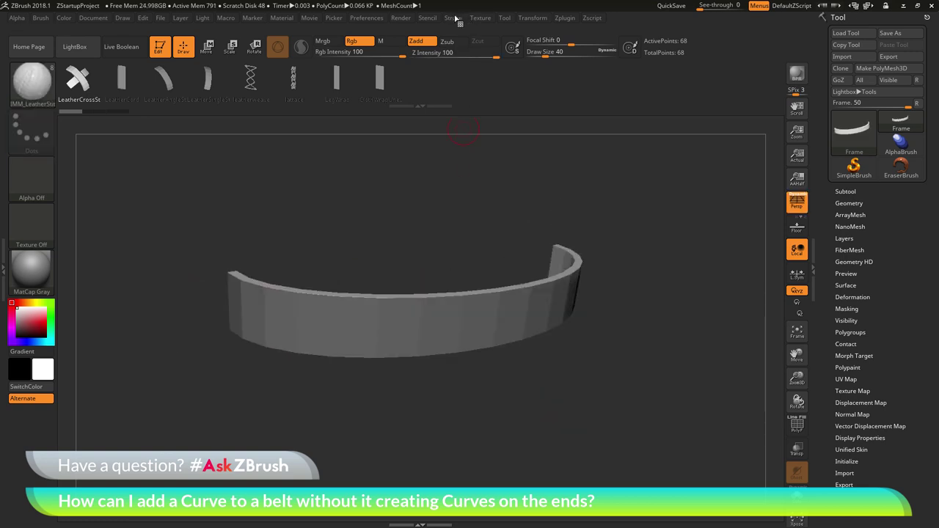
click(452, 19)
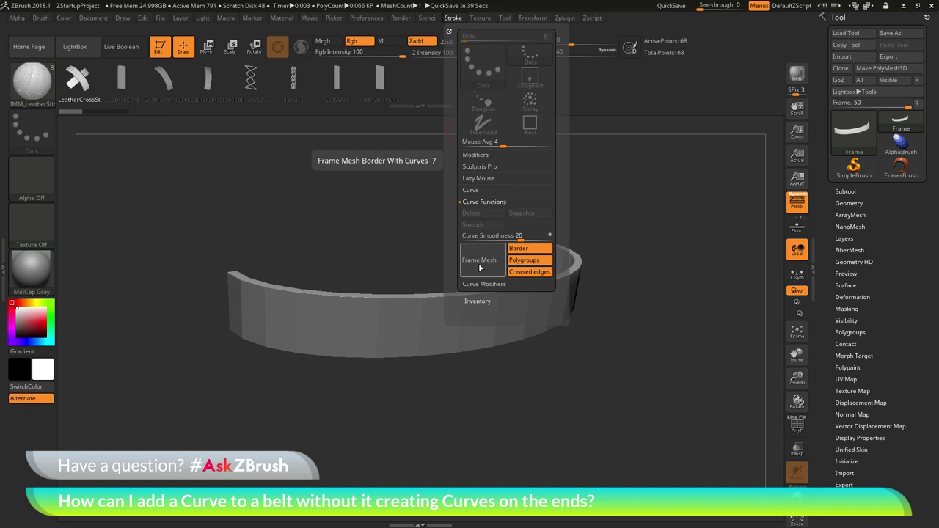
click(535, 250)
Disable Polygroups framing and run Frame Mesh on the belt's creased edges only.
click(530, 261)
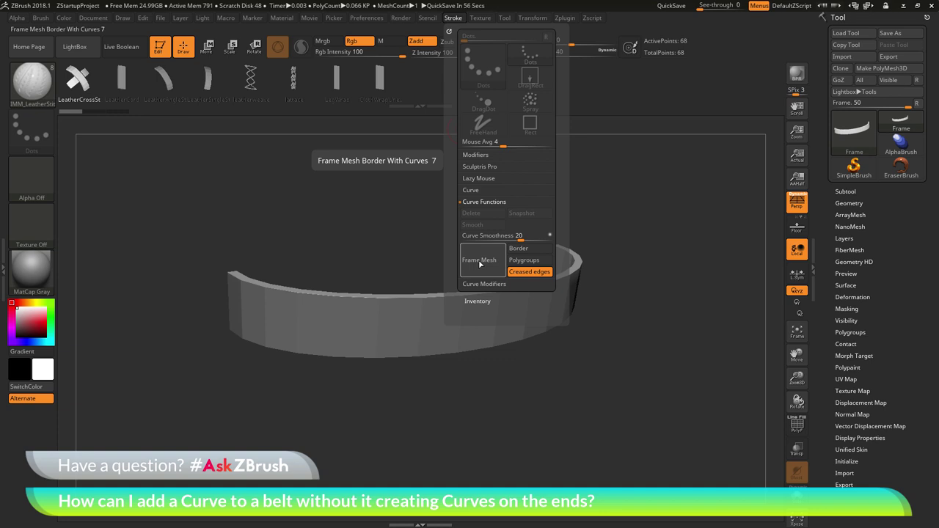
click(797, 426)
mouse_move(675, 403)
mouse_down()
mouse_move(662, 383)
mouse_move(667, 391)
mouse_move(656, 396)
mouse_move(676, 390)
mouse_up()
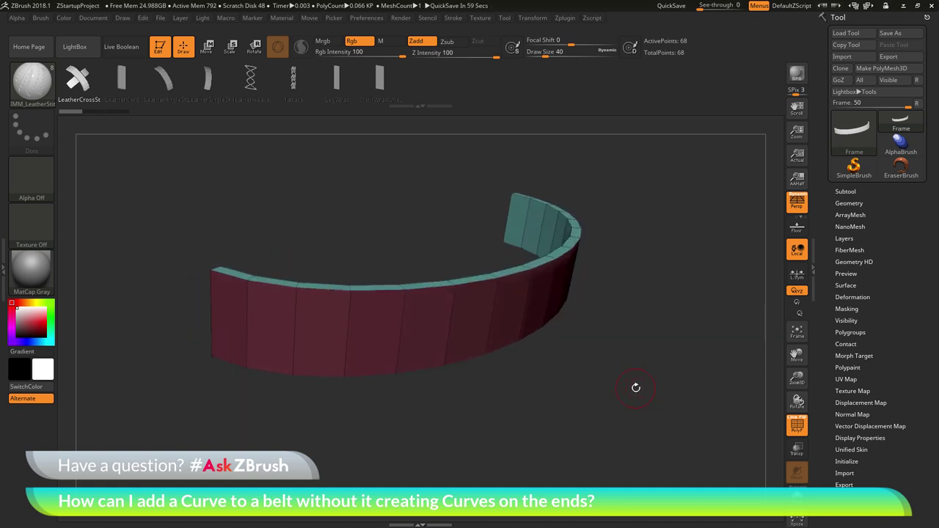
Select the ZModeler brush from the brush library.
click(34, 89)
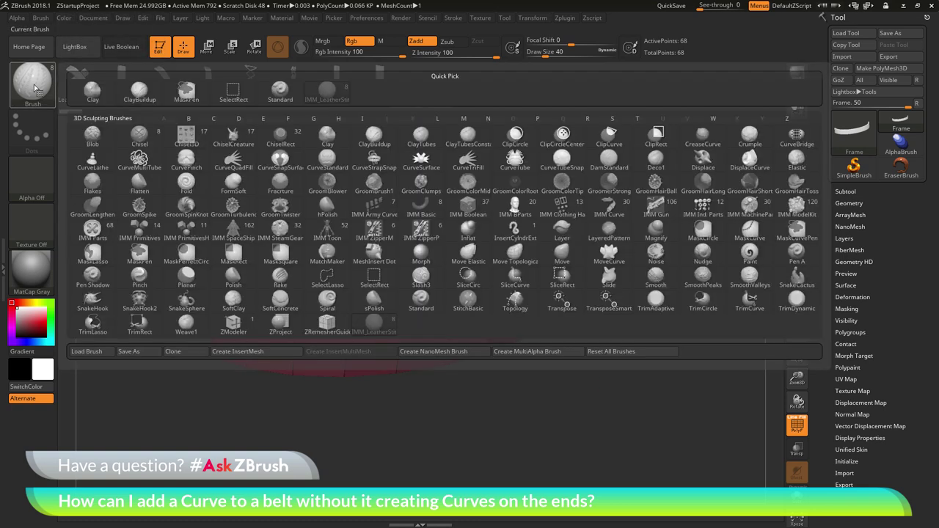
click(235, 328)
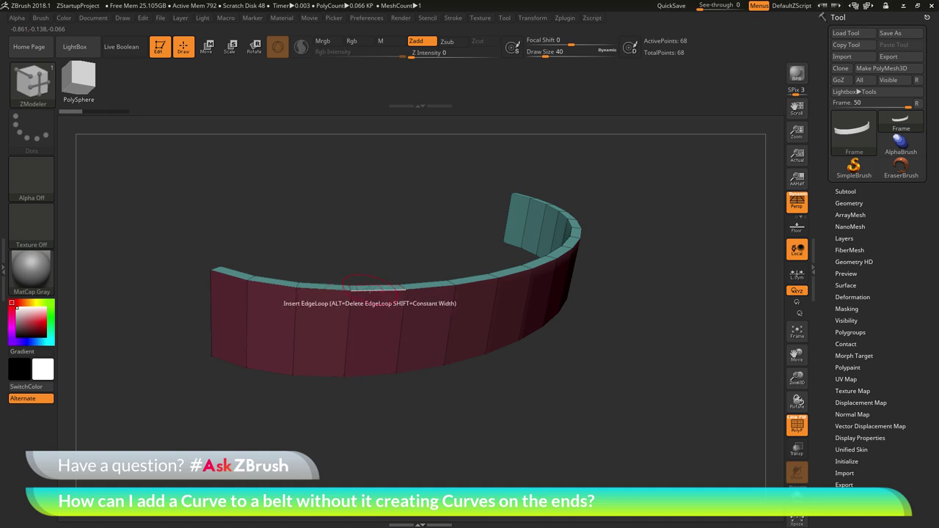
Set the ZModeler edge action to Crease targeting EdgeLoop Partial, then orbit the belt.
key(space)
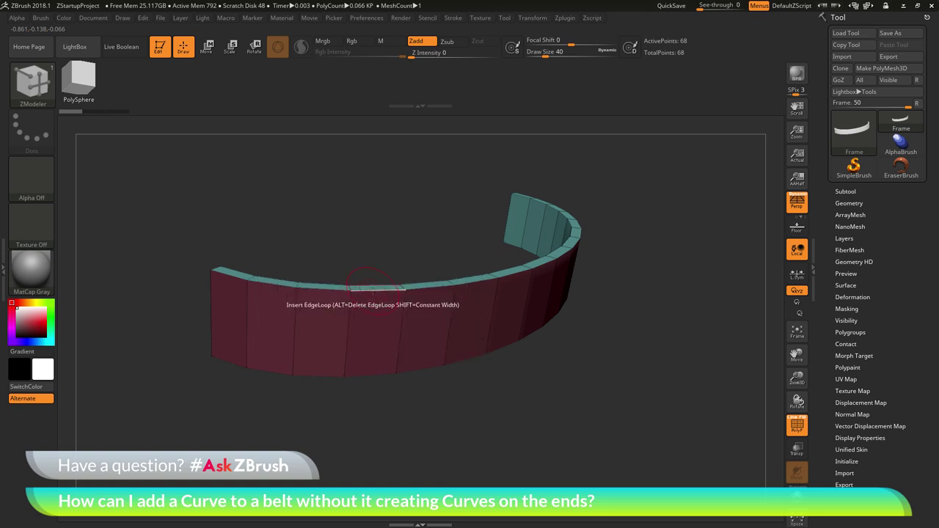
key(space)
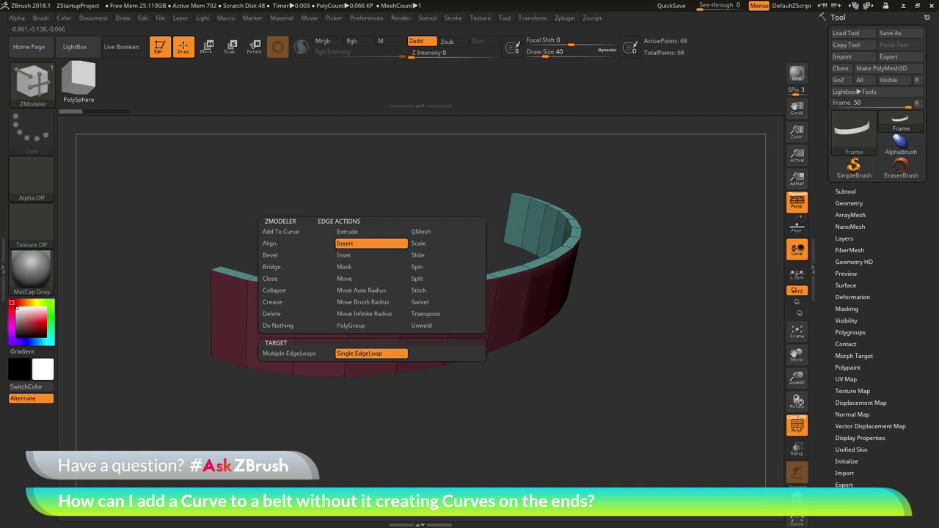
click(282, 304)
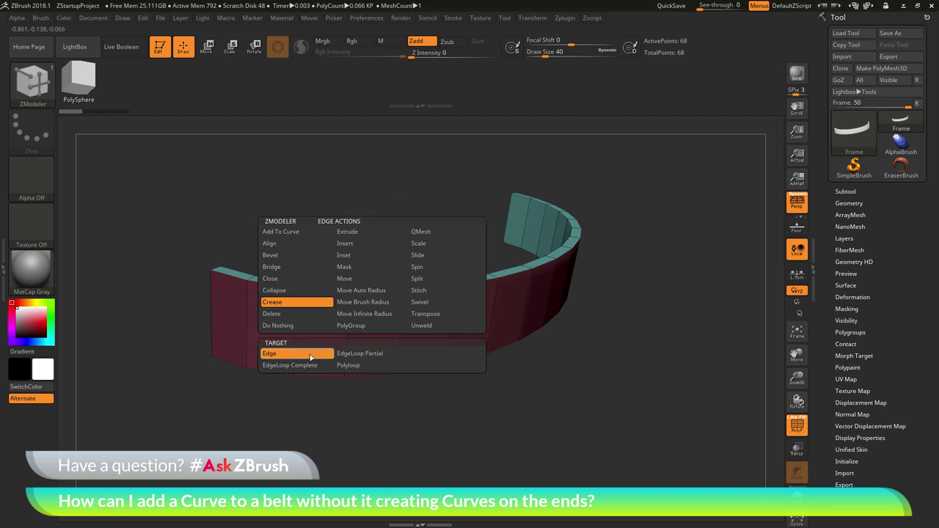
click(378, 357)
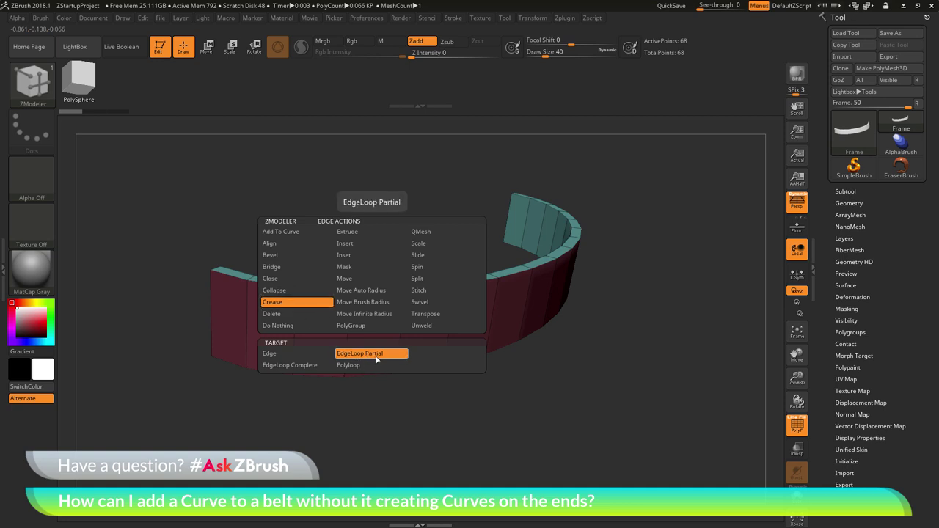
key(space)
mouse_move(557, 411)
mouse_down()
mouse_move(596, 414)
mouse_move(592, 427)
mouse_move(557, 411)
mouse_up()
drag(423, 272, 400, 293)
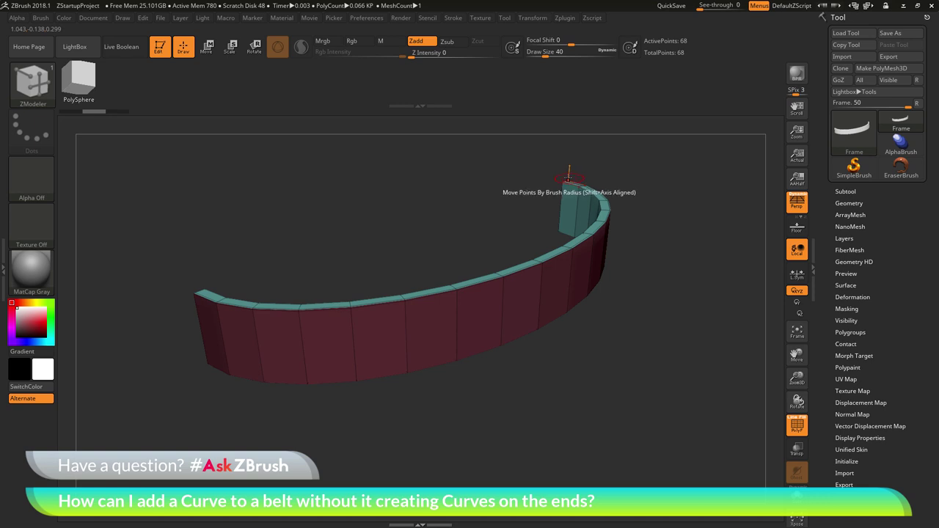
Turn off the polygroup display and orbit around the grey belt to examine its long edges.
drag(672, 367, 408, 250)
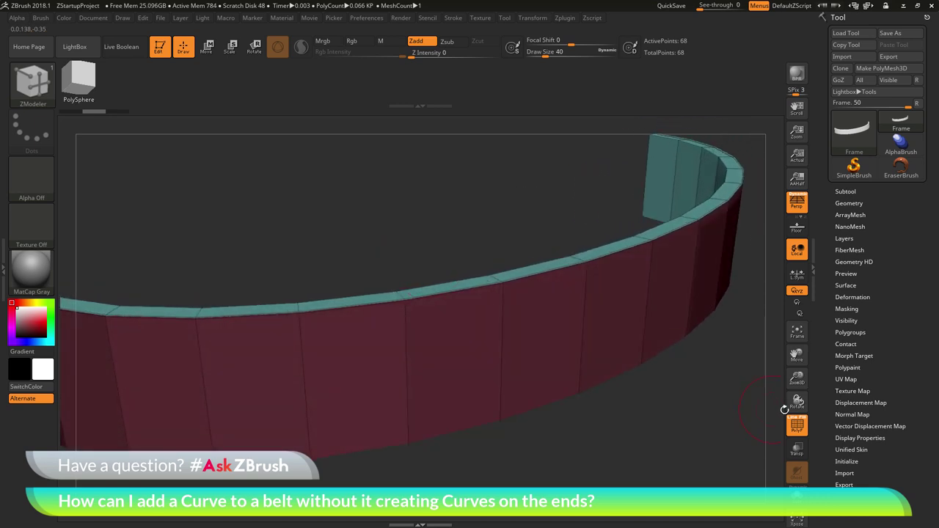
click(796, 424)
drag(648, 436, 469, 308)
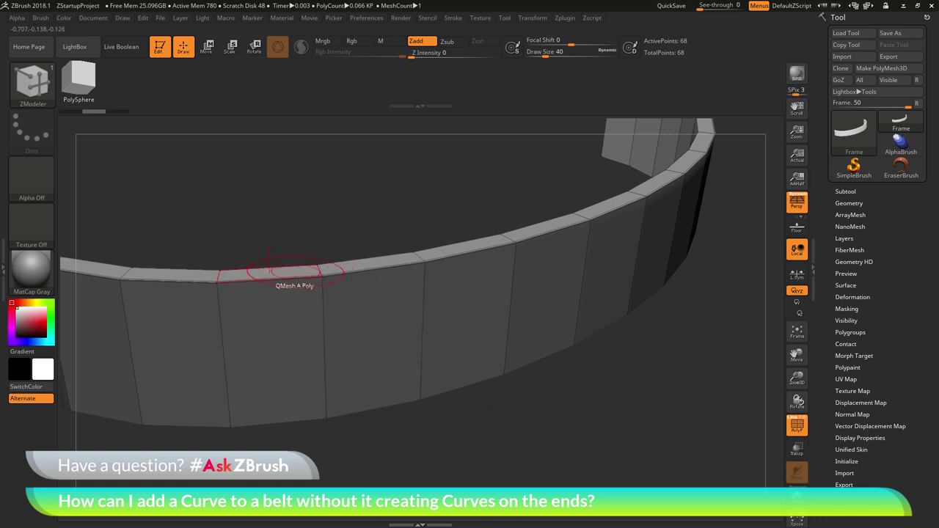
drag(321, 231, 242, 268)
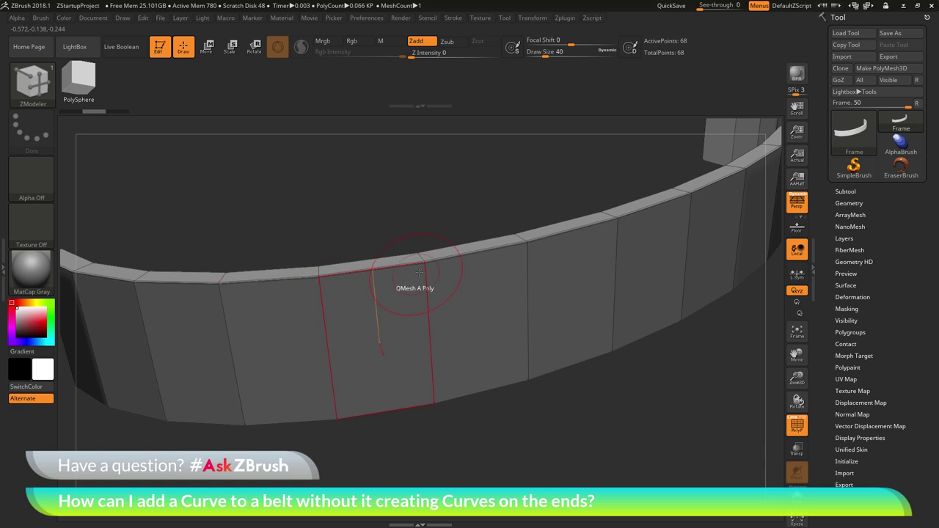
drag(379, 204, 374, 250)
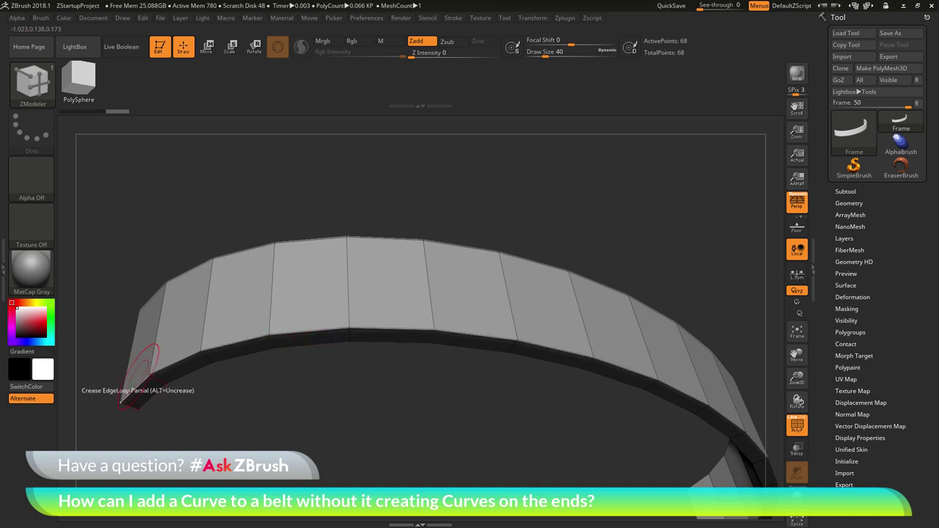
drag(445, 191, 360, 330)
drag(413, 362, 393, 318)
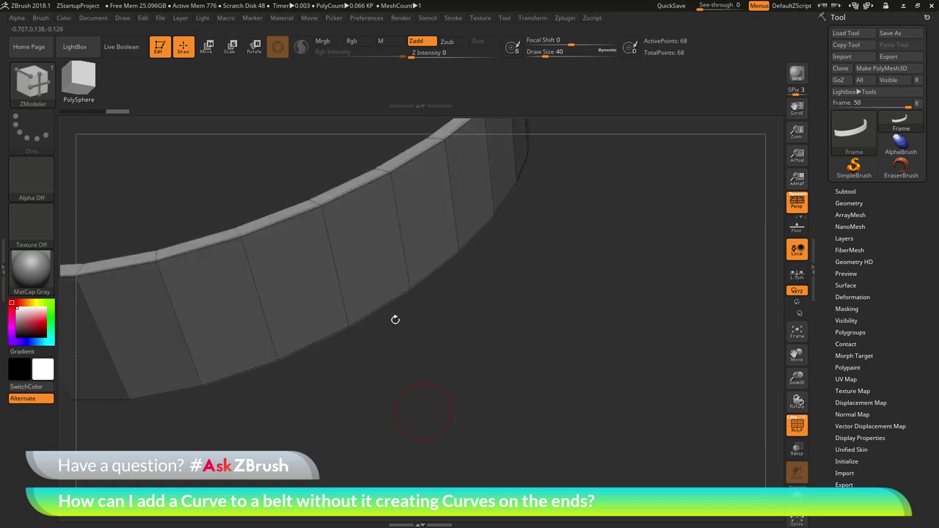
drag(530, 348, 589, 433)
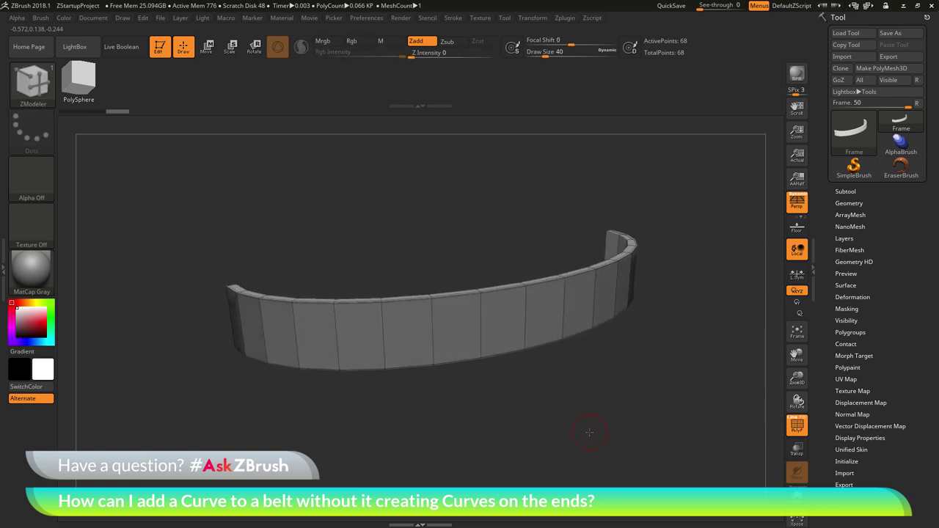
click(454, 21)
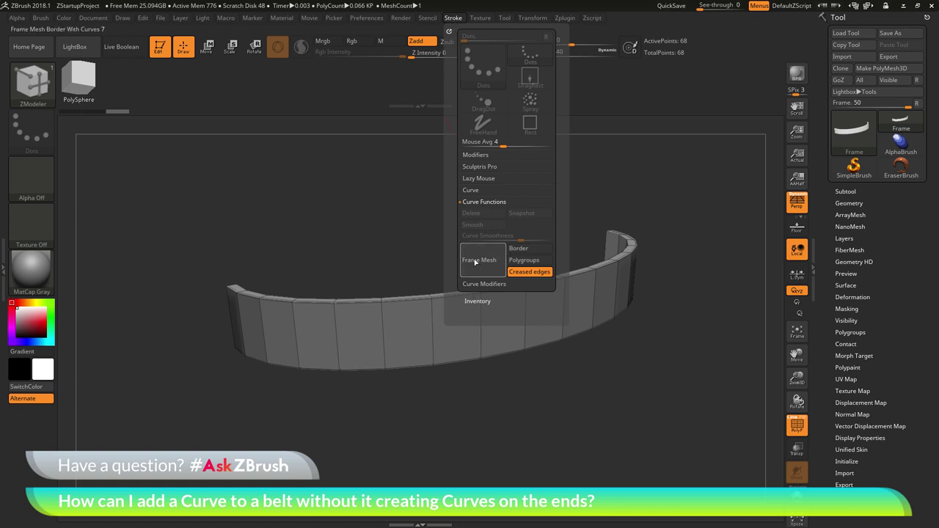
Run Frame Mesh with only Creased edges enabled, placing curves along the belt's top and bottom edges.
click(523, 248)
click(523, 248)
click(539, 260)
click(538, 260)
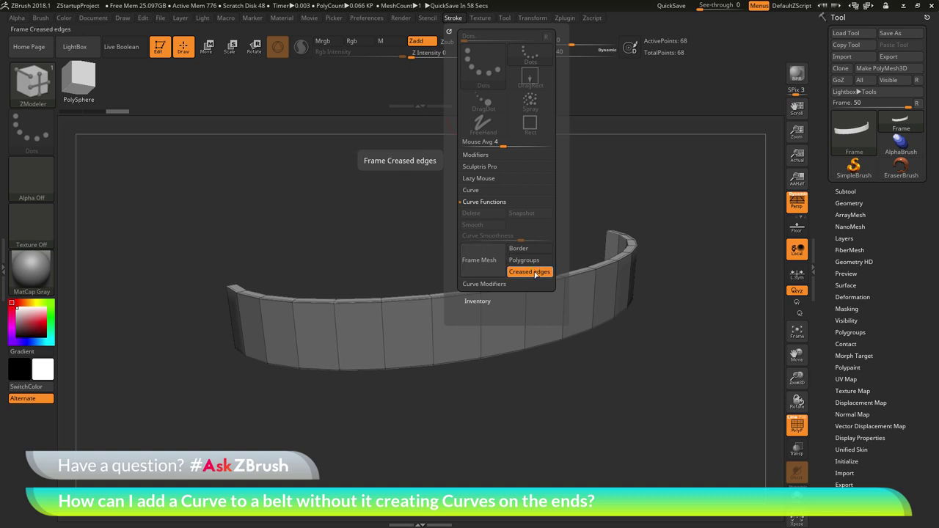
click(483, 255)
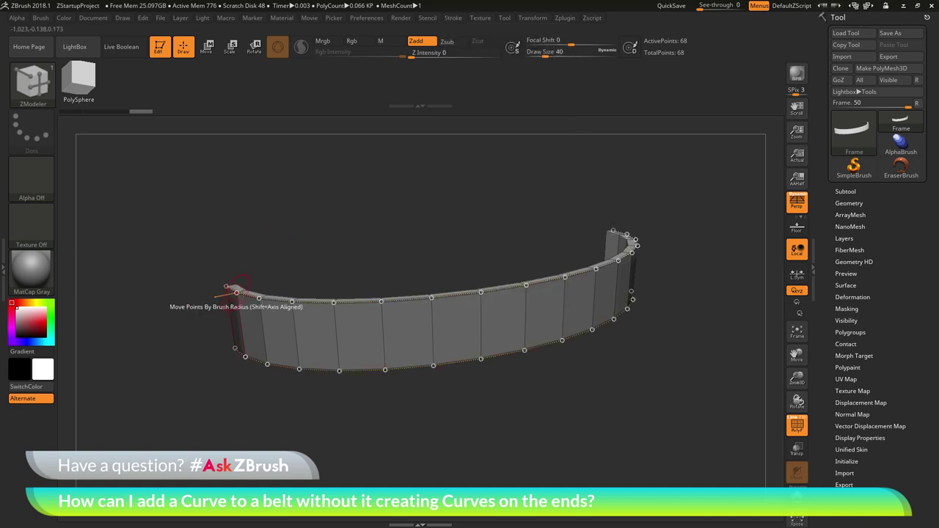
drag(326, 283, 220, 369)
drag(482, 404, 475, 433)
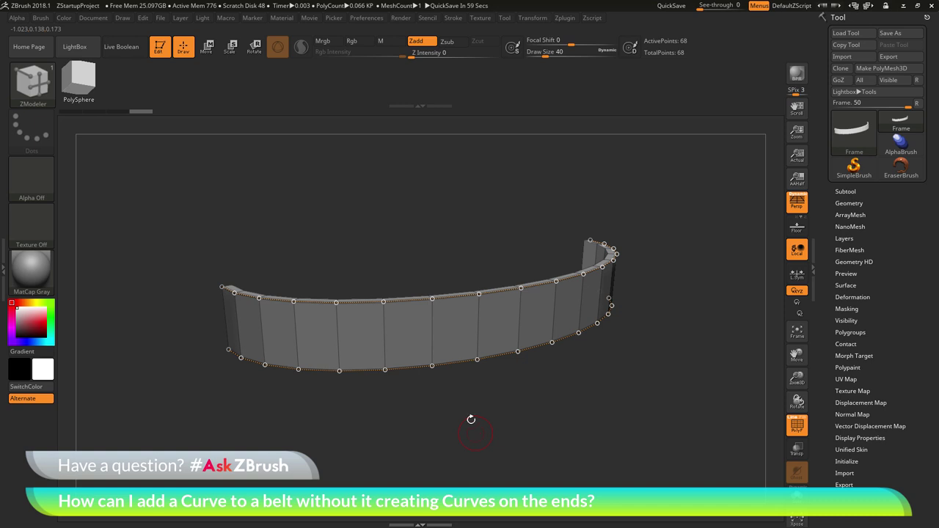
Apply IMM_LeatherStitches cross-stitches along the belt's edge frame curves.
click(36, 84)
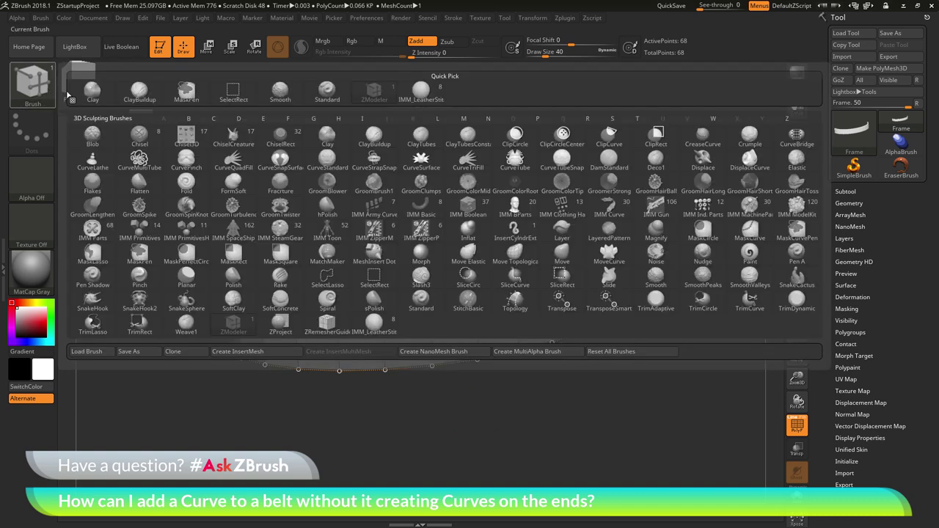
click(413, 98)
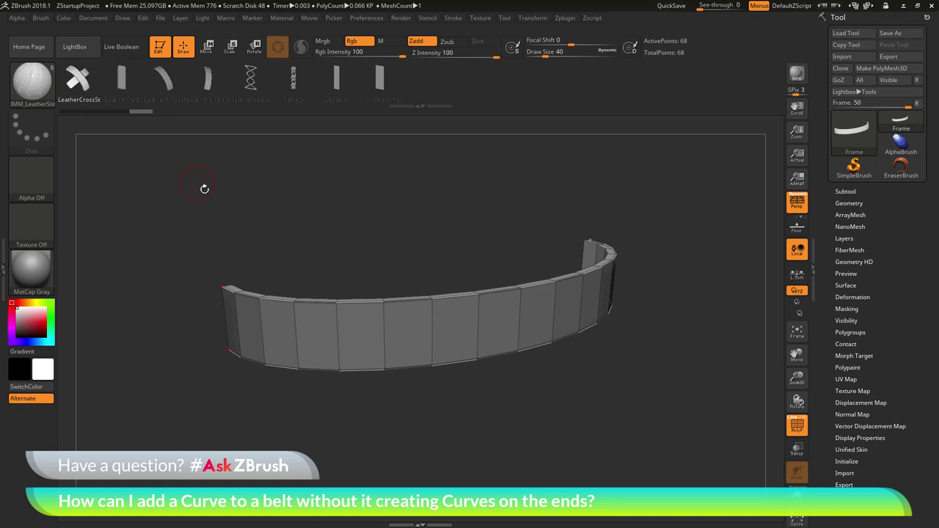
click(397, 301)
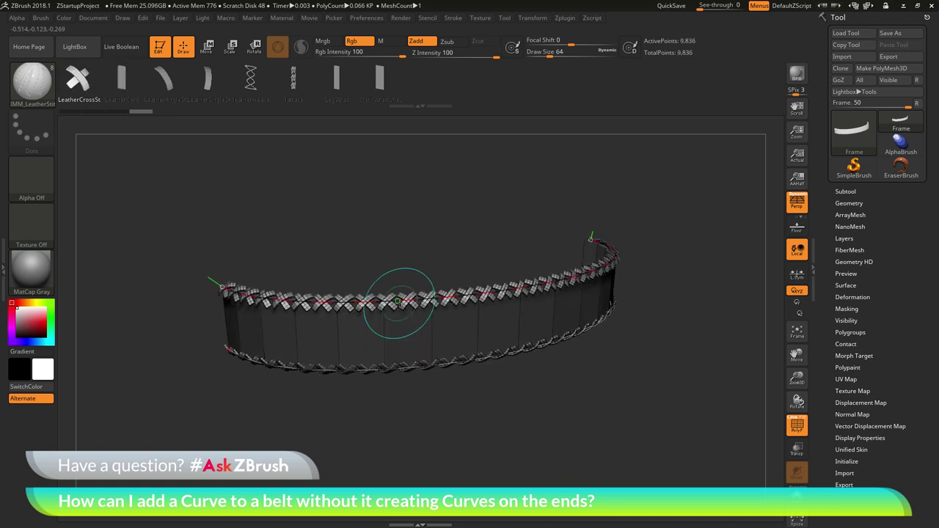
Hide the frame wires, inspect the stitched belt from the front, then undo the stitches.
click(797, 426)
drag(742, 436, 587, 377)
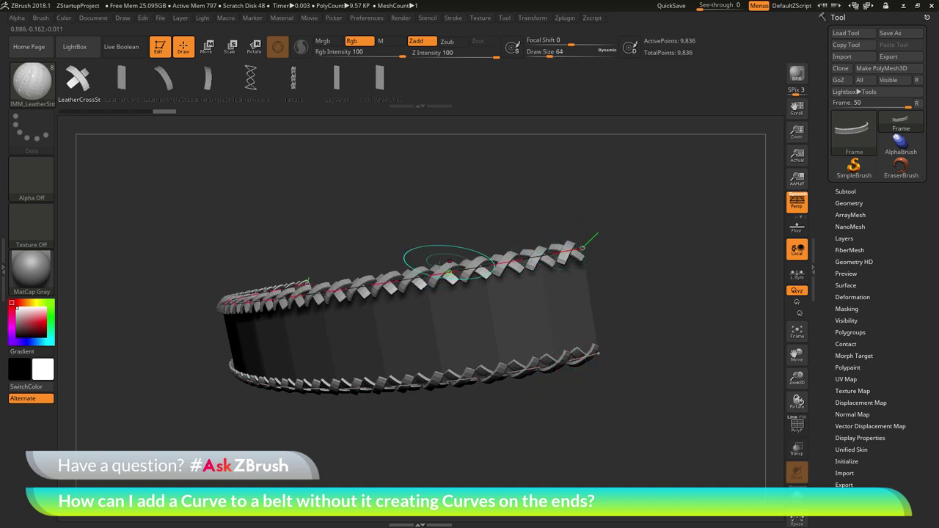
drag(570, 439, 515, 432)
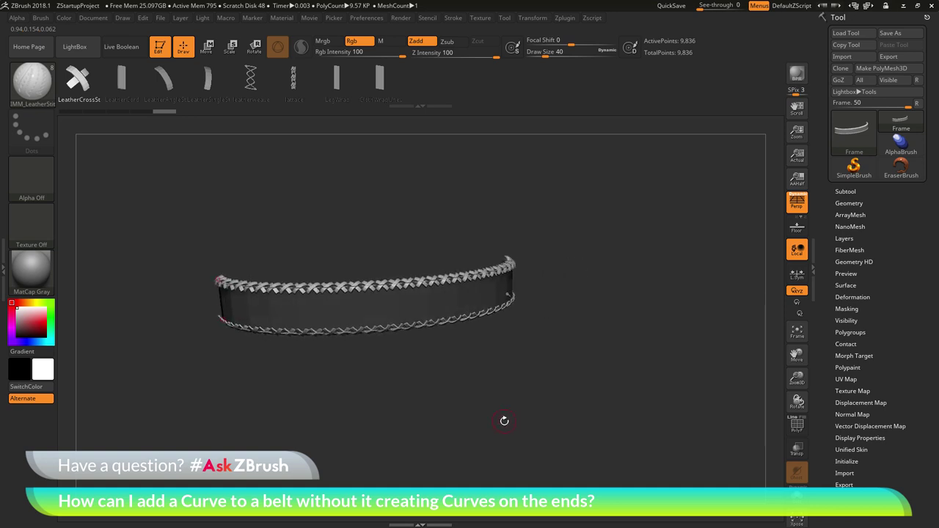
key(ctrl+z)
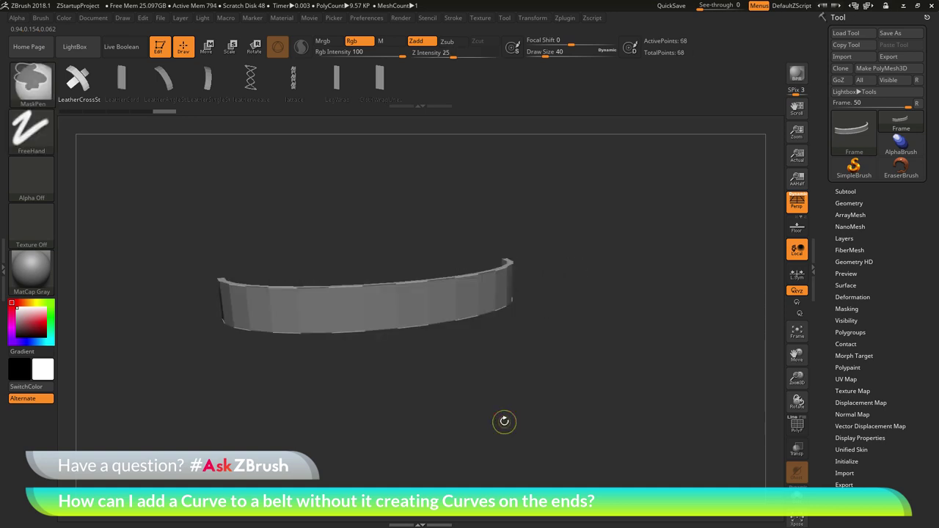
Show the polygon frame again and switch back to the ZModeler brush.
drag(503, 420, 536, 419)
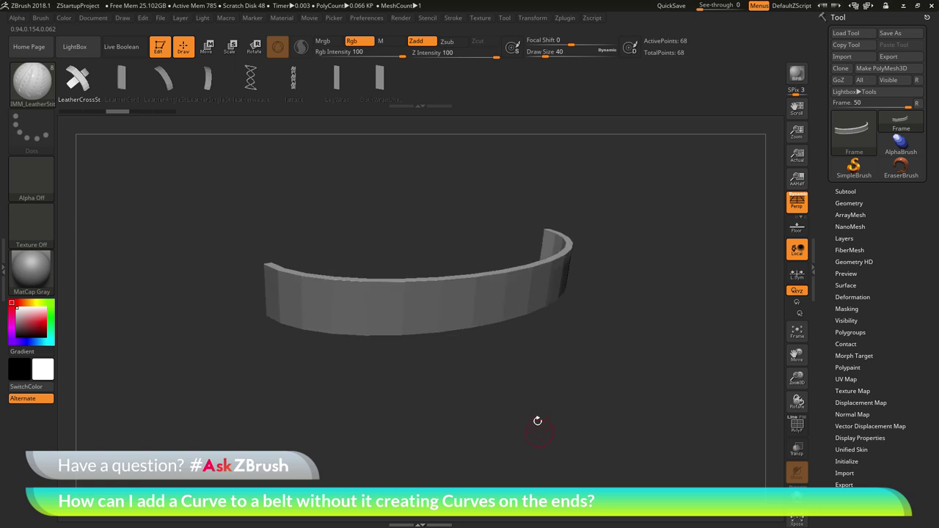
key(shift+f)
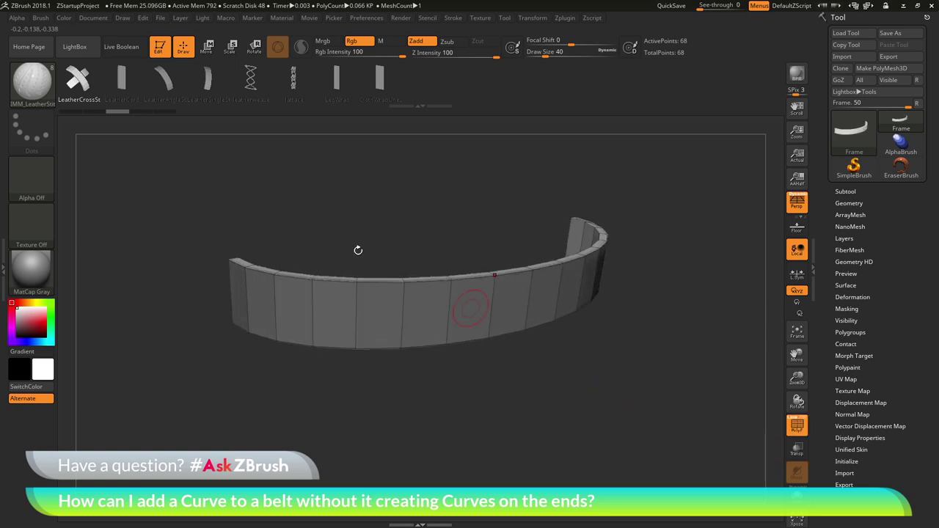
click(31, 80)
click(374, 90)
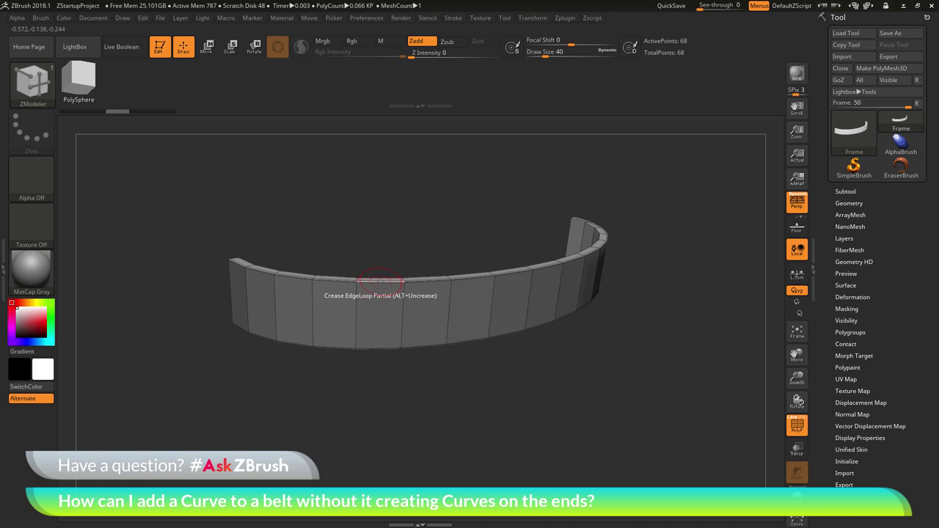
Crease the belt's long top and bottom edge loops using the EdgeLoop Partial crease action.
key(space)
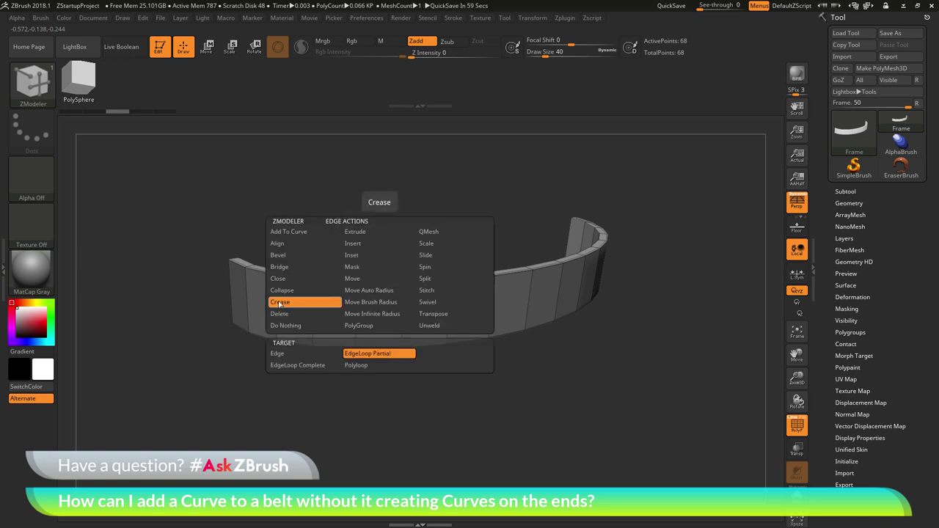
click(378, 356)
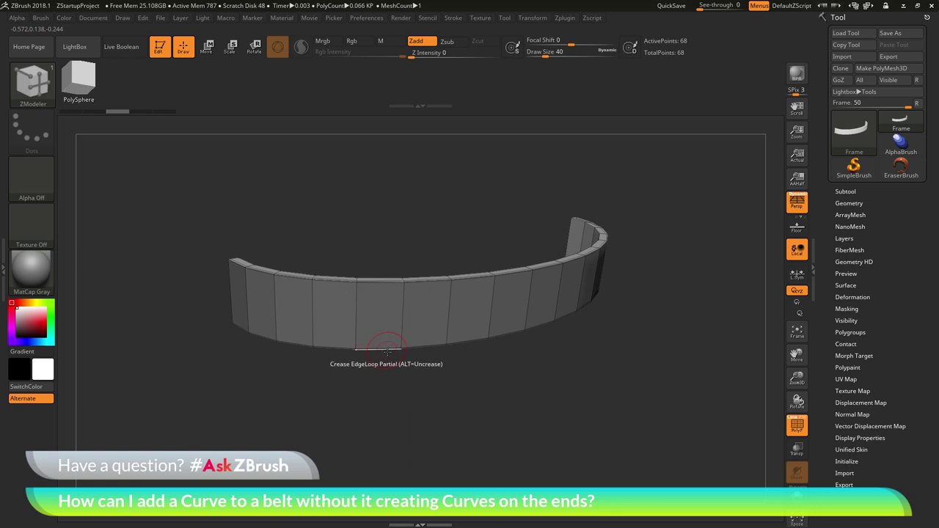
drag(409, 392, 402, 386)
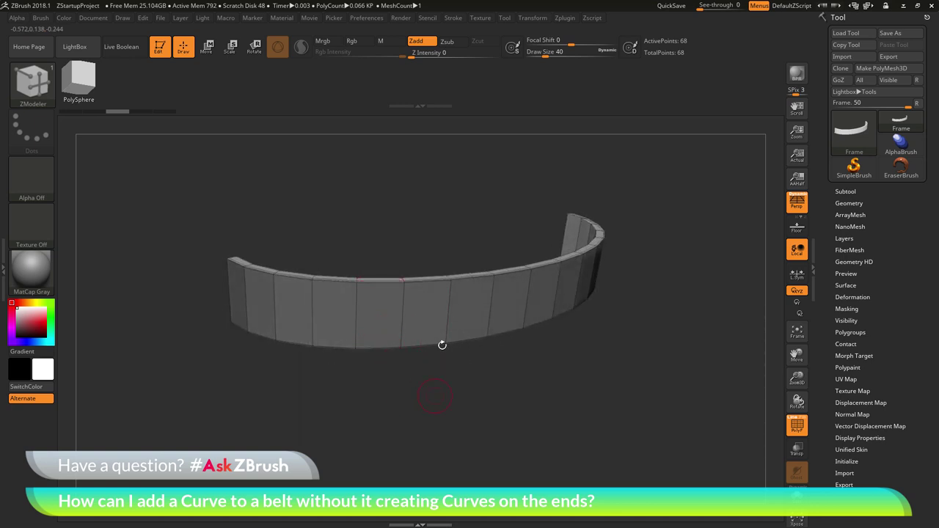
click(454, 19)
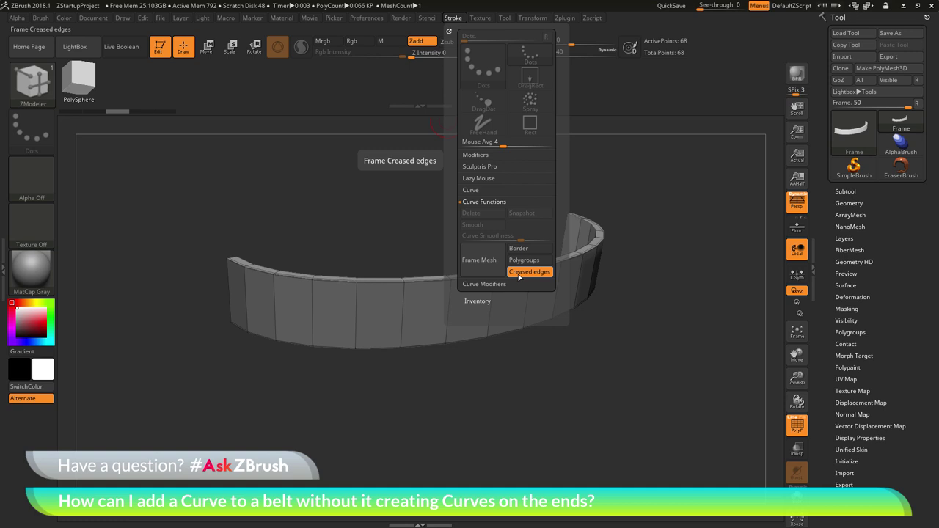
Frame the creased edges with curves and apply LeatherCrossStitch along them.
click(483, 257)
mouse_move(562, 403)
mouse_down()
mouse_move(554, 392)
mouse_move(553, 413)
mouse_move(550, 394)
mouse_up()
click(33, 82)
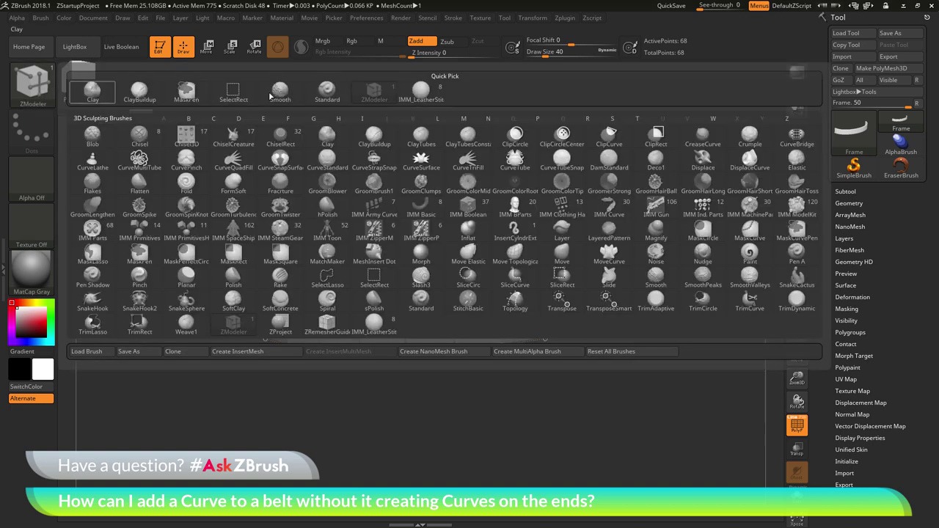
click(257, 191)
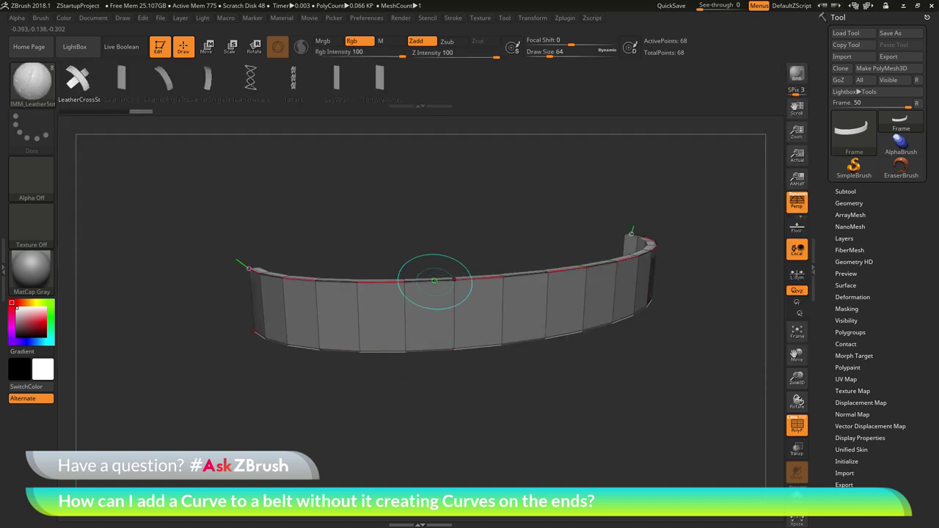
click(438, 278)
Orbit the belt to confirm stitches run only along the long edges, not the ends.
drag(700, 432, 598, 432)
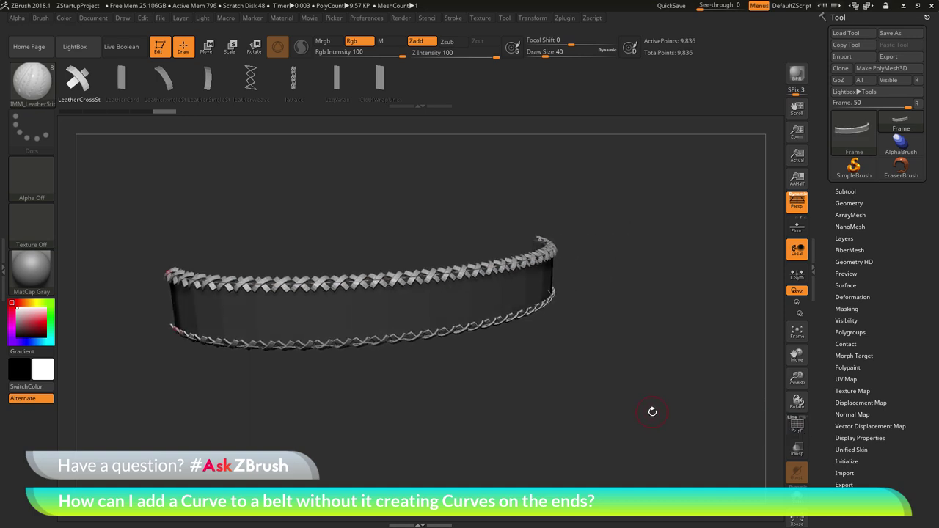
drag(652, 411, 648, 422)
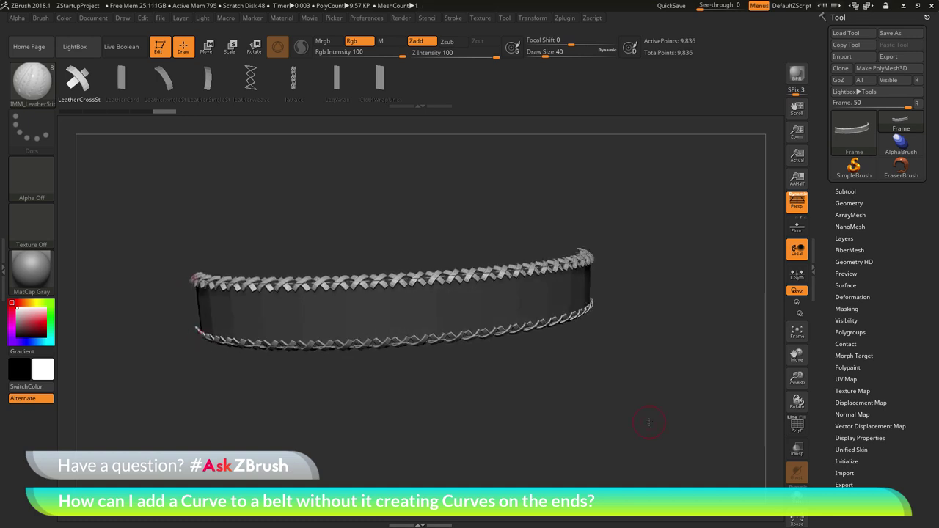
drag(649, 422, 509, 287)
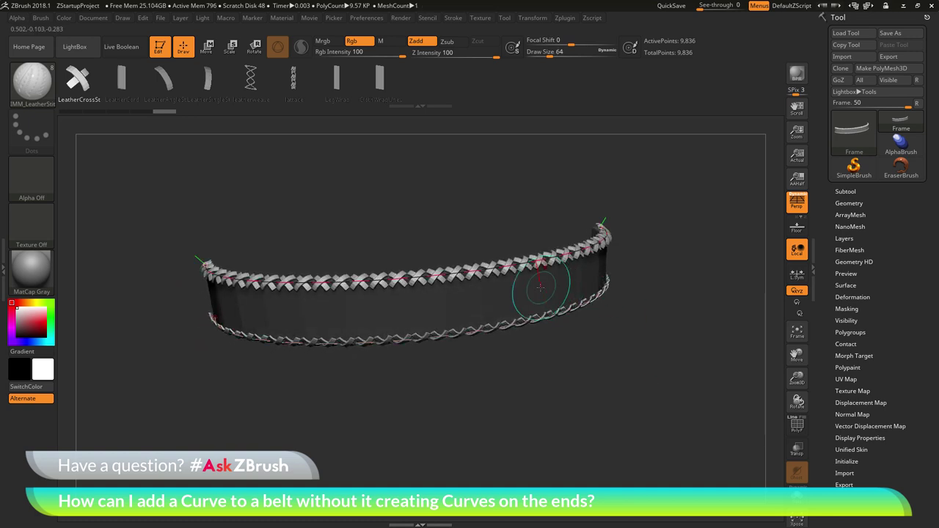
click(453, 22)
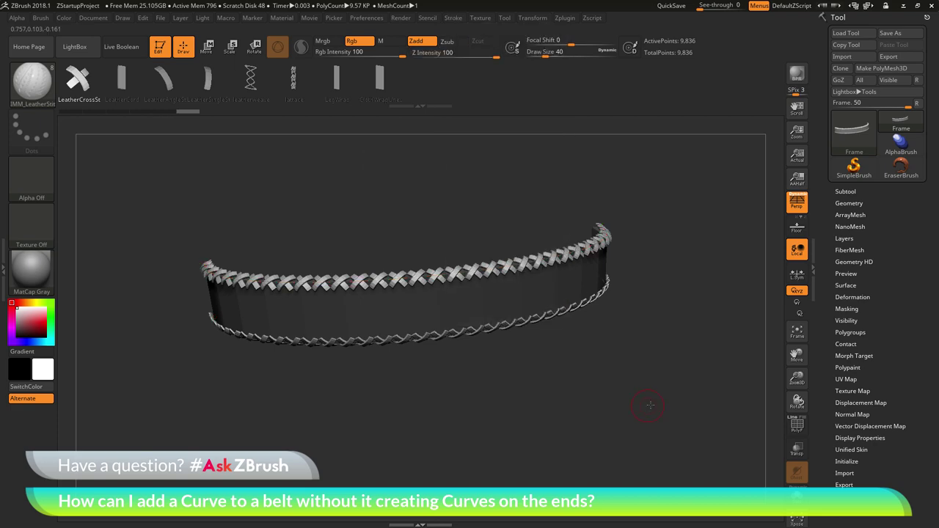